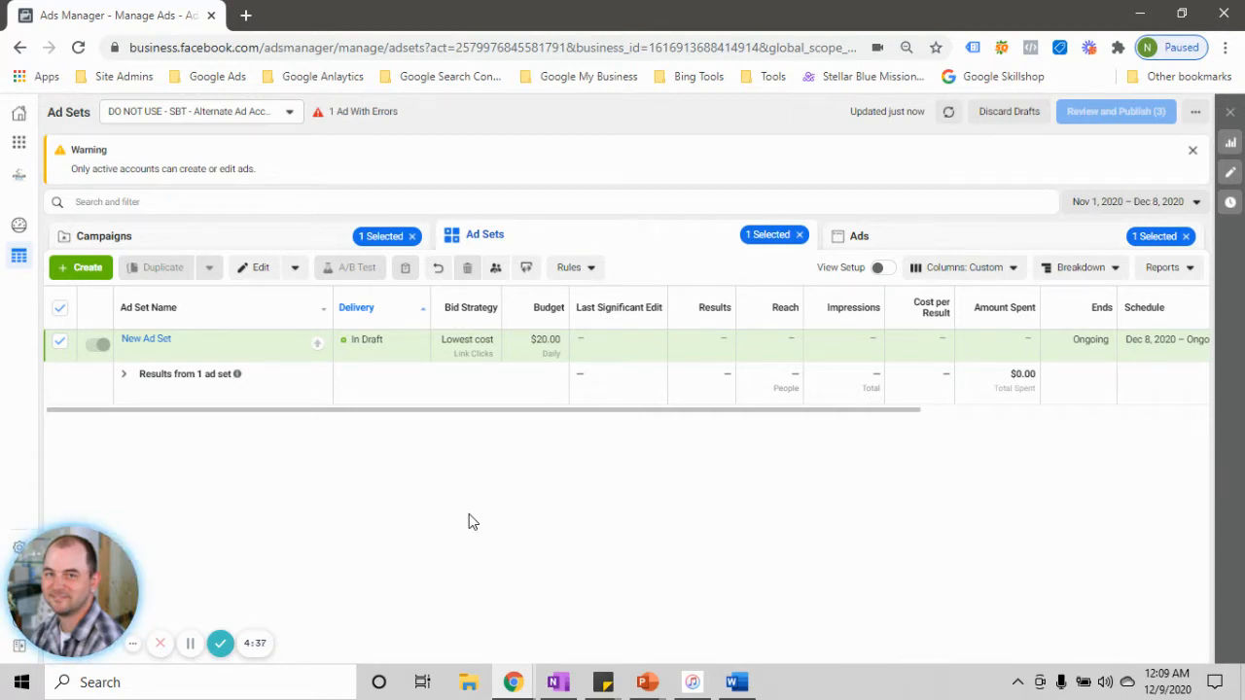
pyautogui.click(78, 269)
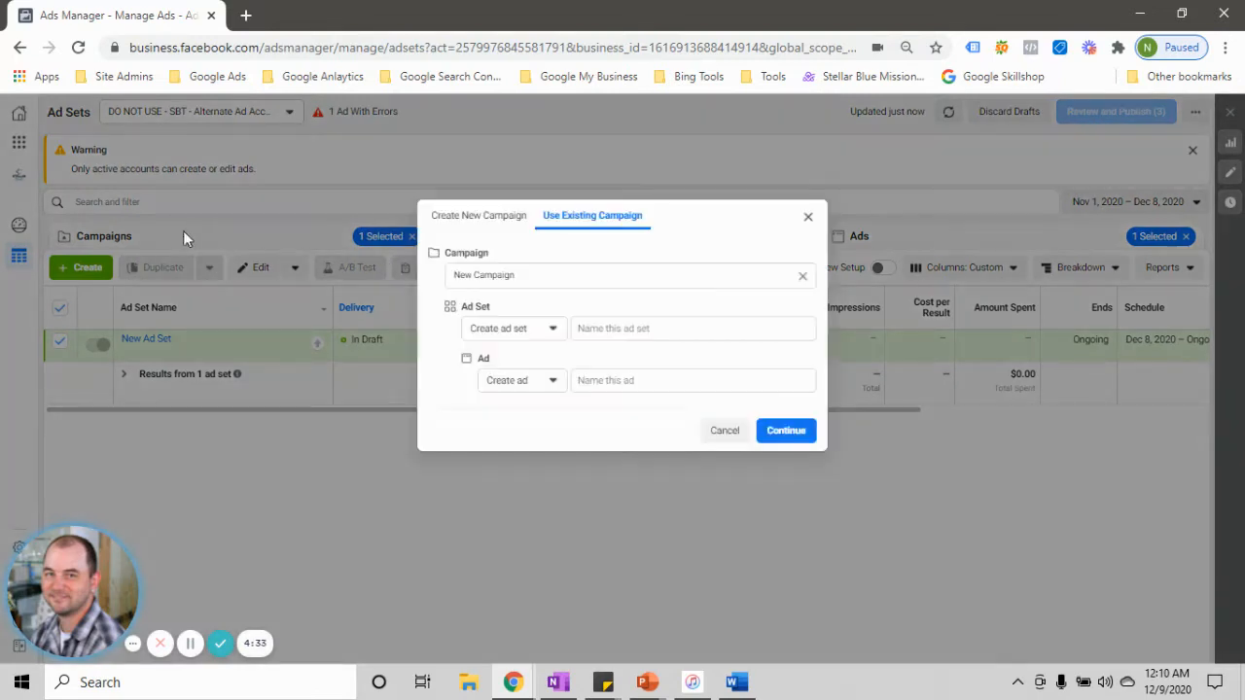
pyautogui.click(731, 433)
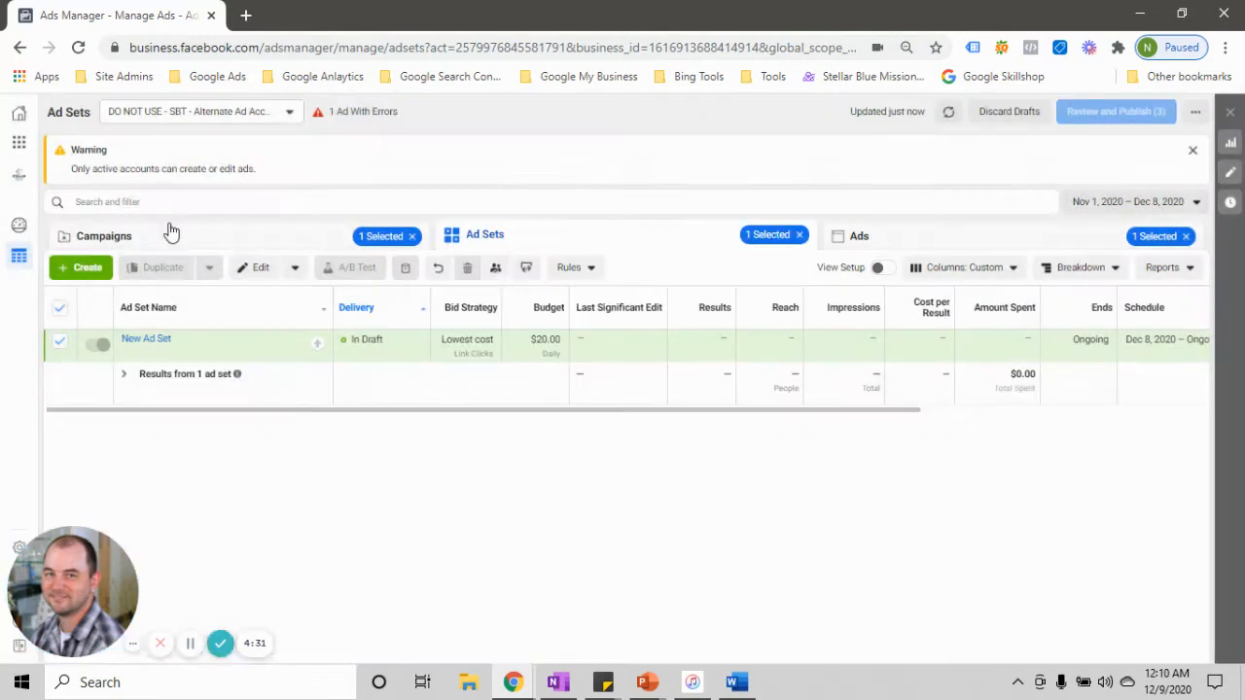
pyautogui.click(154, 238)
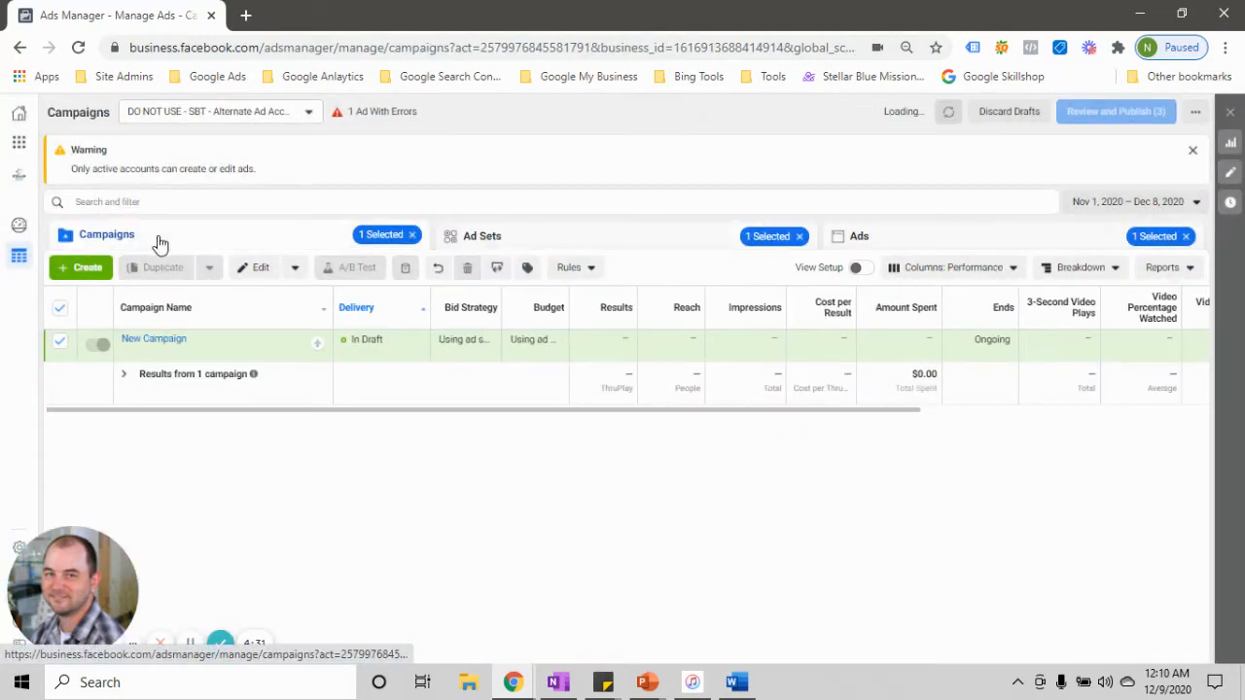
pyautogui.click(178, 338)
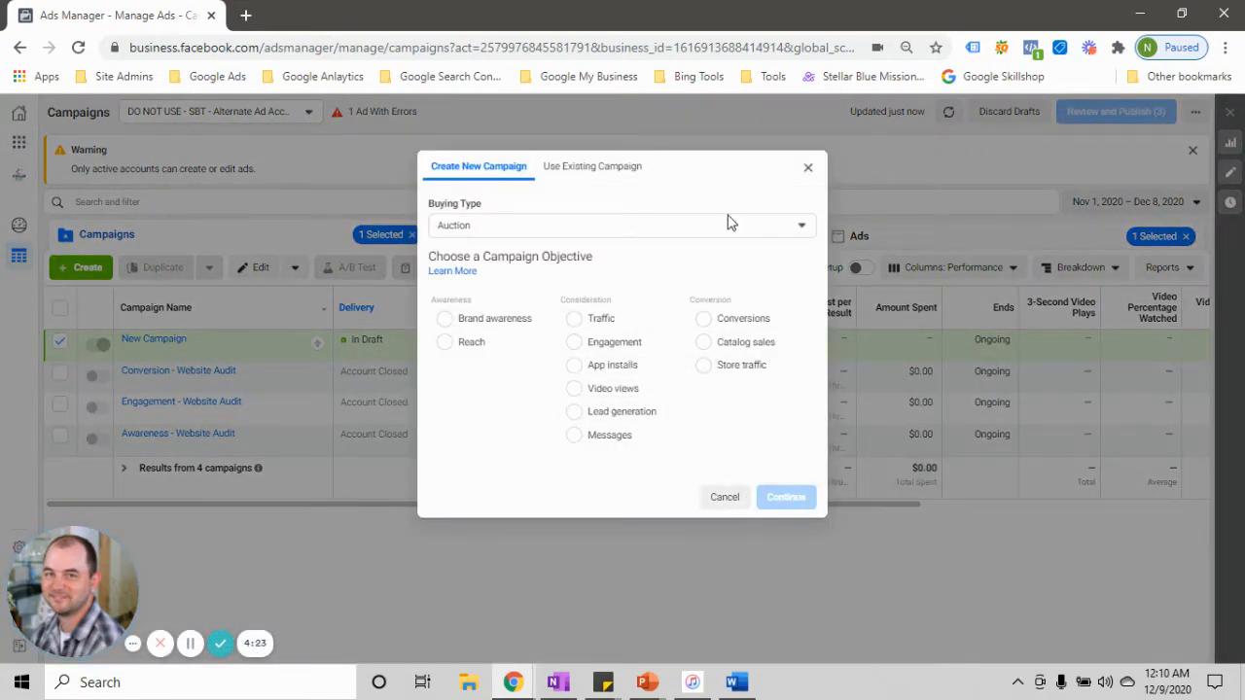
pyautogui.click(807, 167)
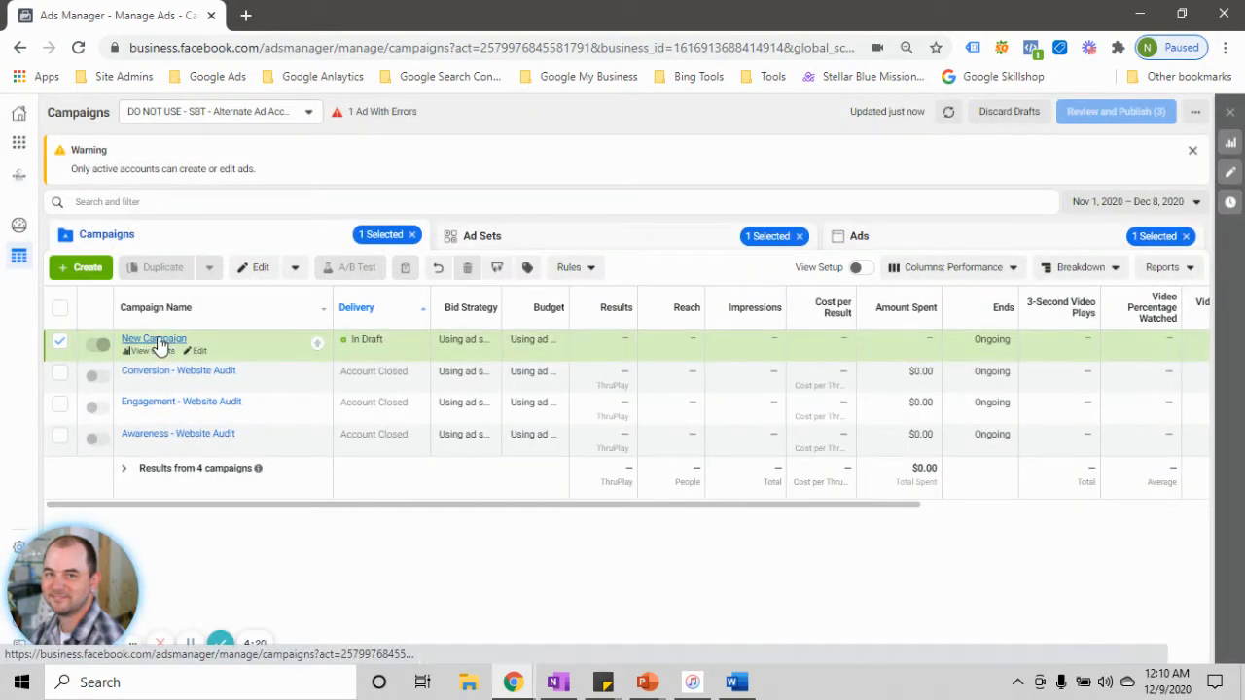
# Open the New Ad Set draft from the ad sets list for editing.
pyautogui.click(472, 241)
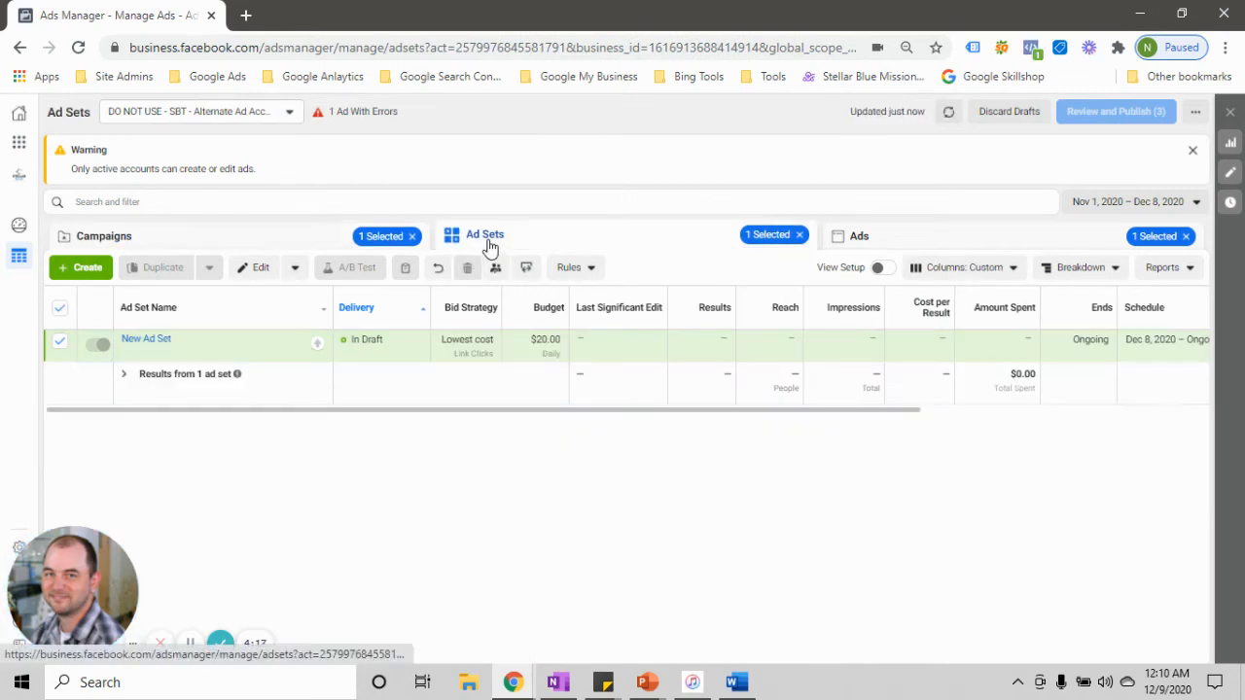
pyautogui.click(197, 352)
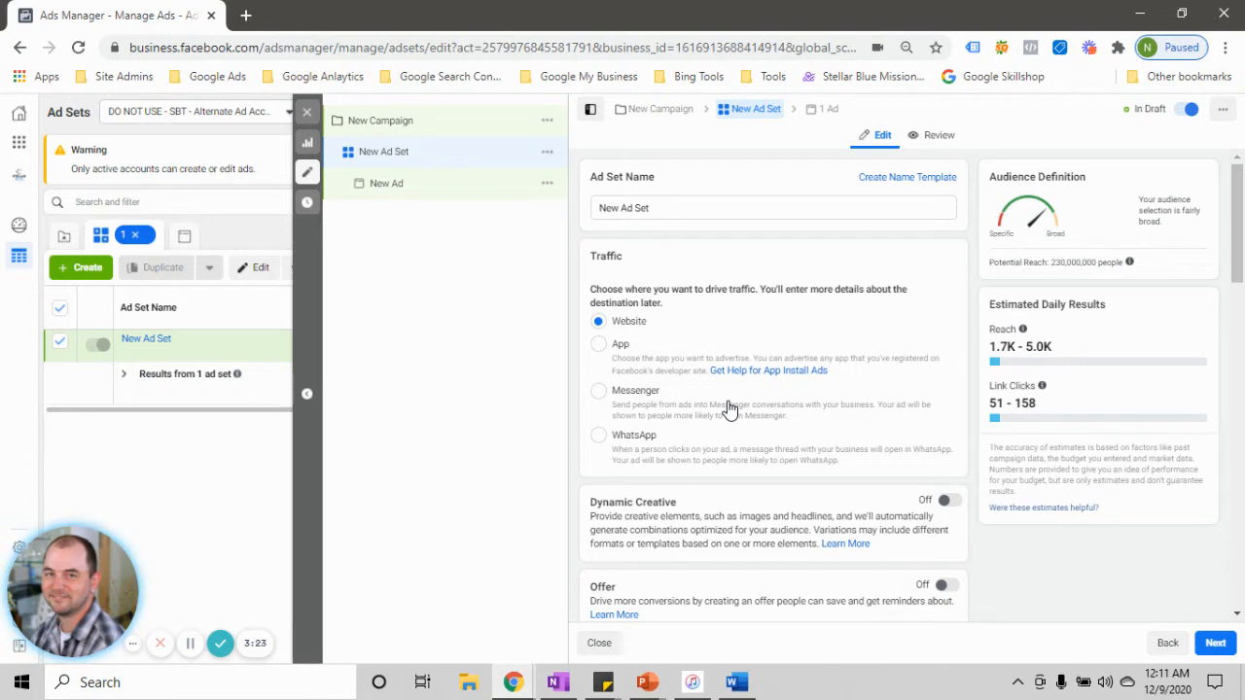
# Examine the ad set's traffic destination, dynamic creative, offer, budget and schedule, audience and placement settings.
pyautogui.scroll(-1, 741, 443)
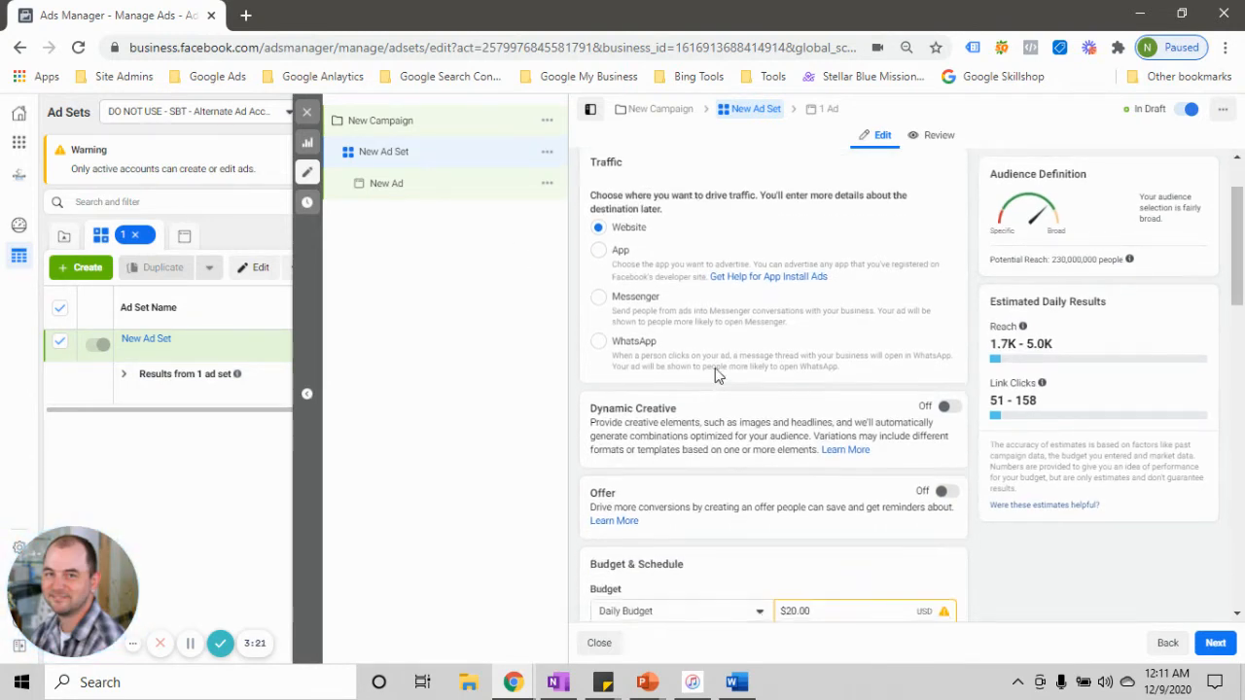
pyautogui.scroll(-1, 715, 374)
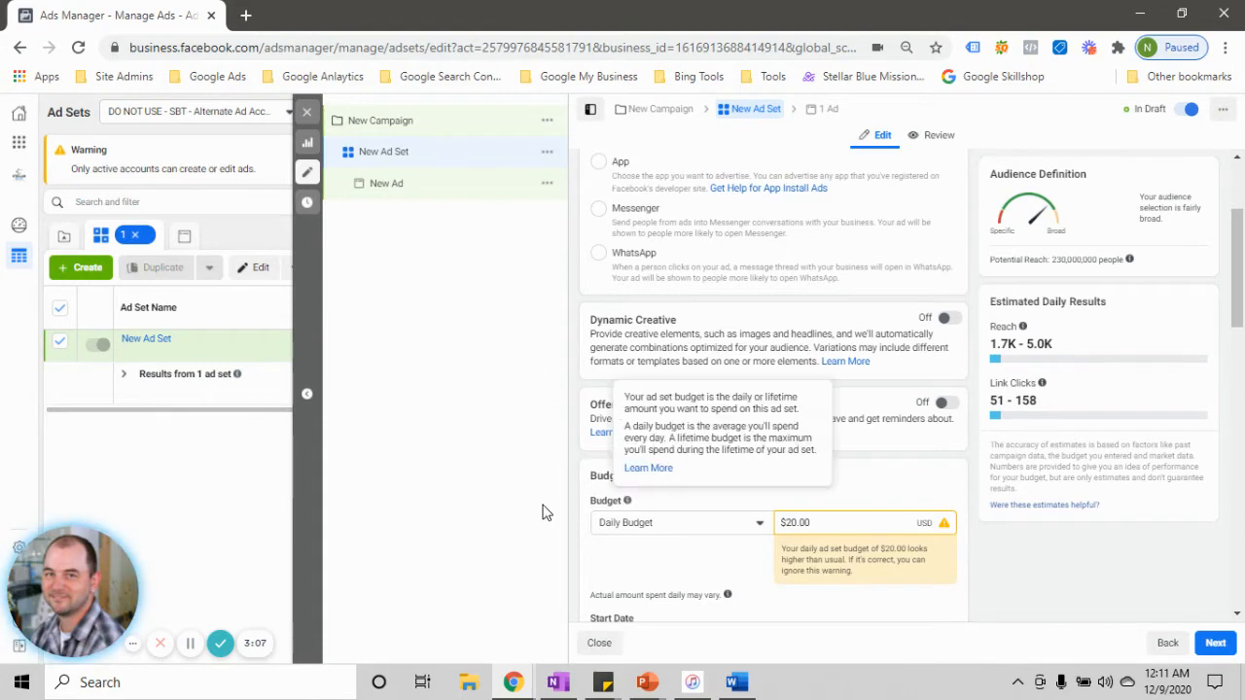
pyautogui.scroll(-1, 632, 501)
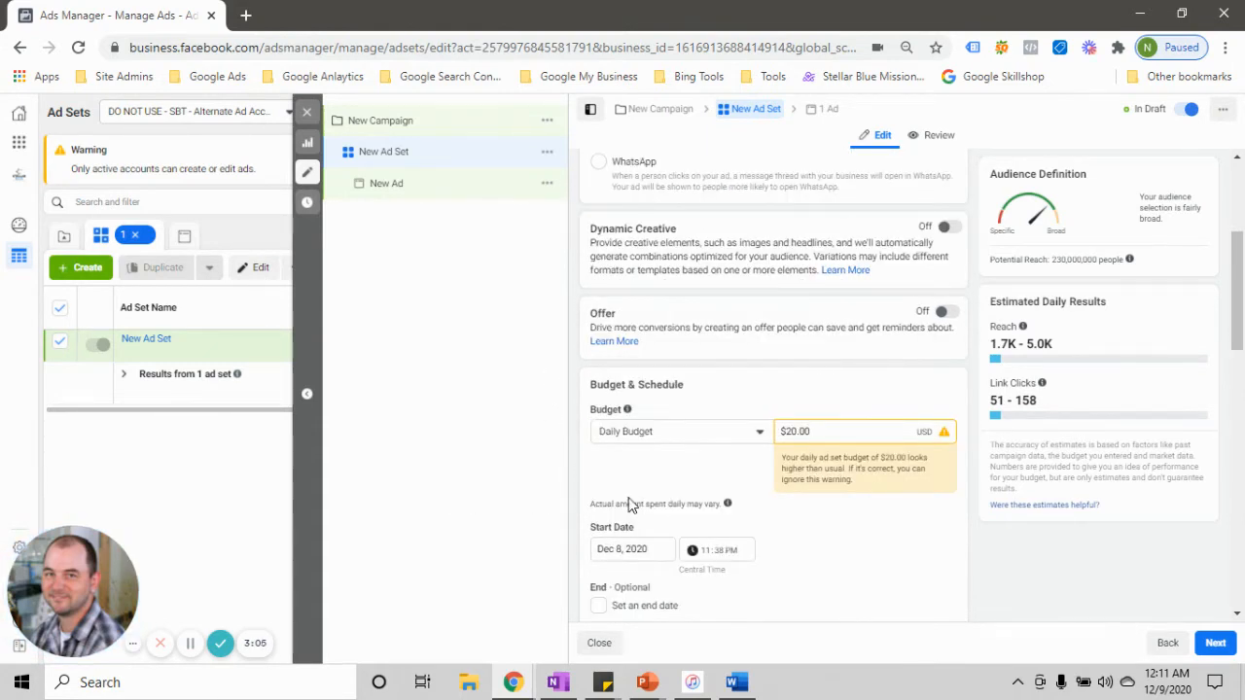
pyautogui.scroll(-1, 631, 498)
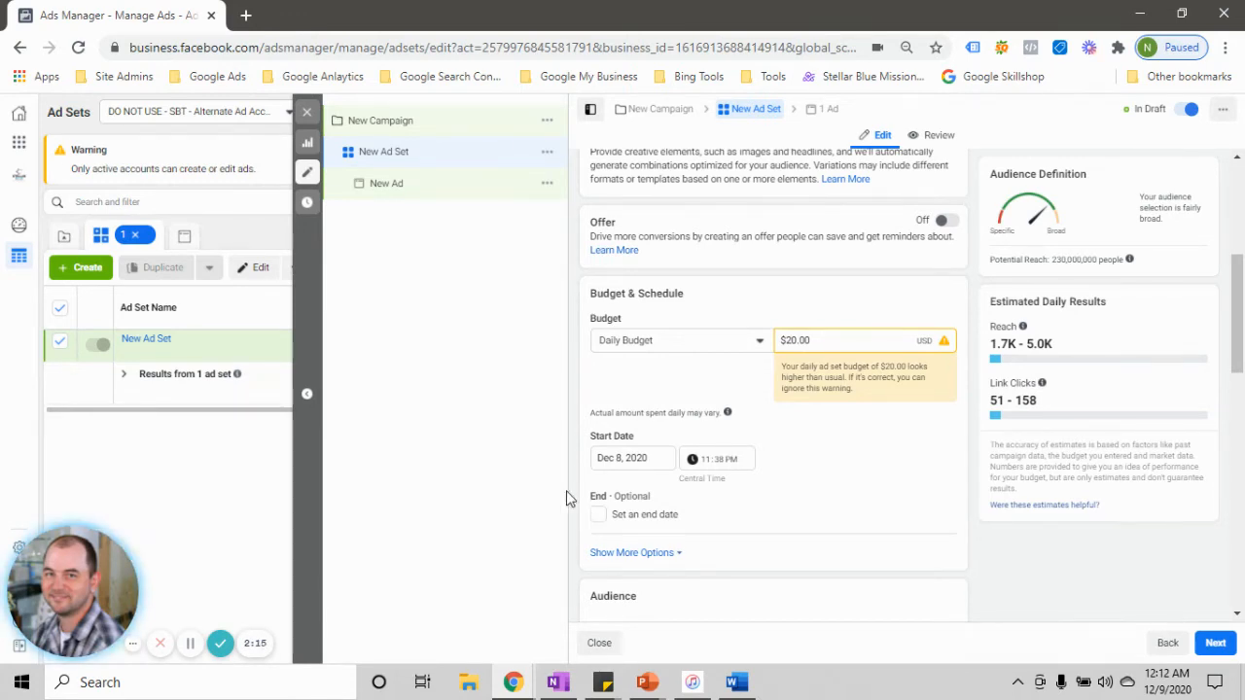
pyautogui.scroll(1, 618, 564)
pyautogui.scroll(-3, 684, 517)
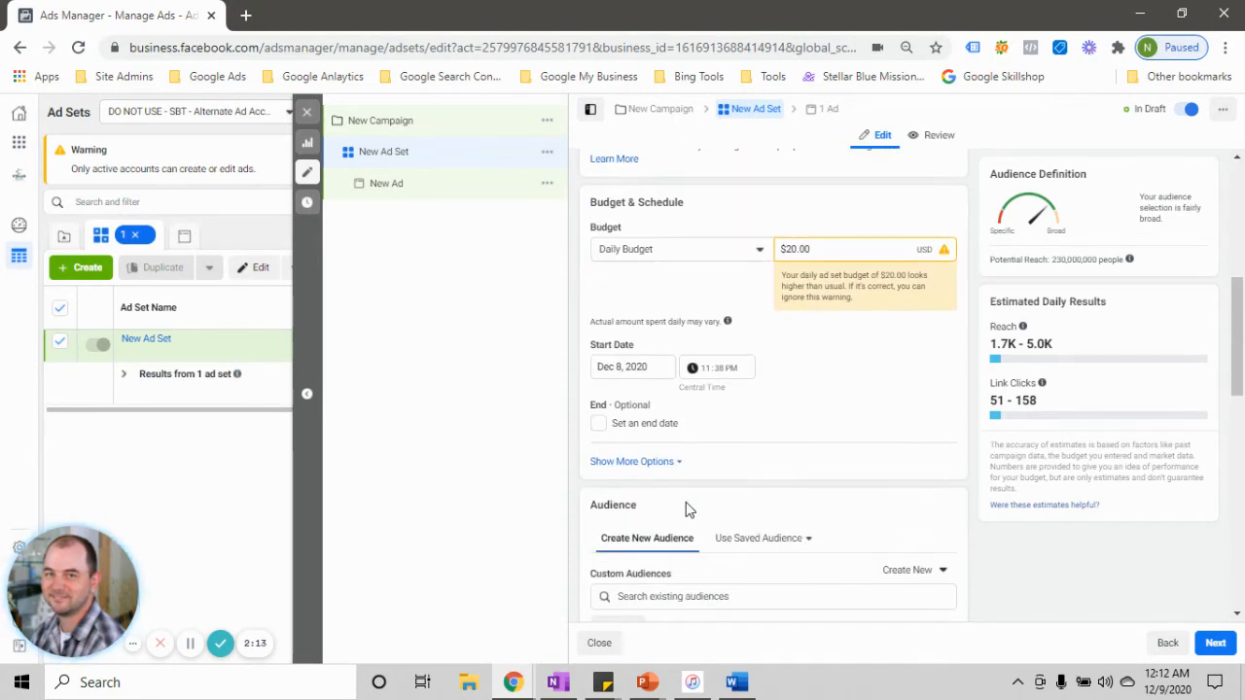
pyautogui.scroll(-2, 693, 494)
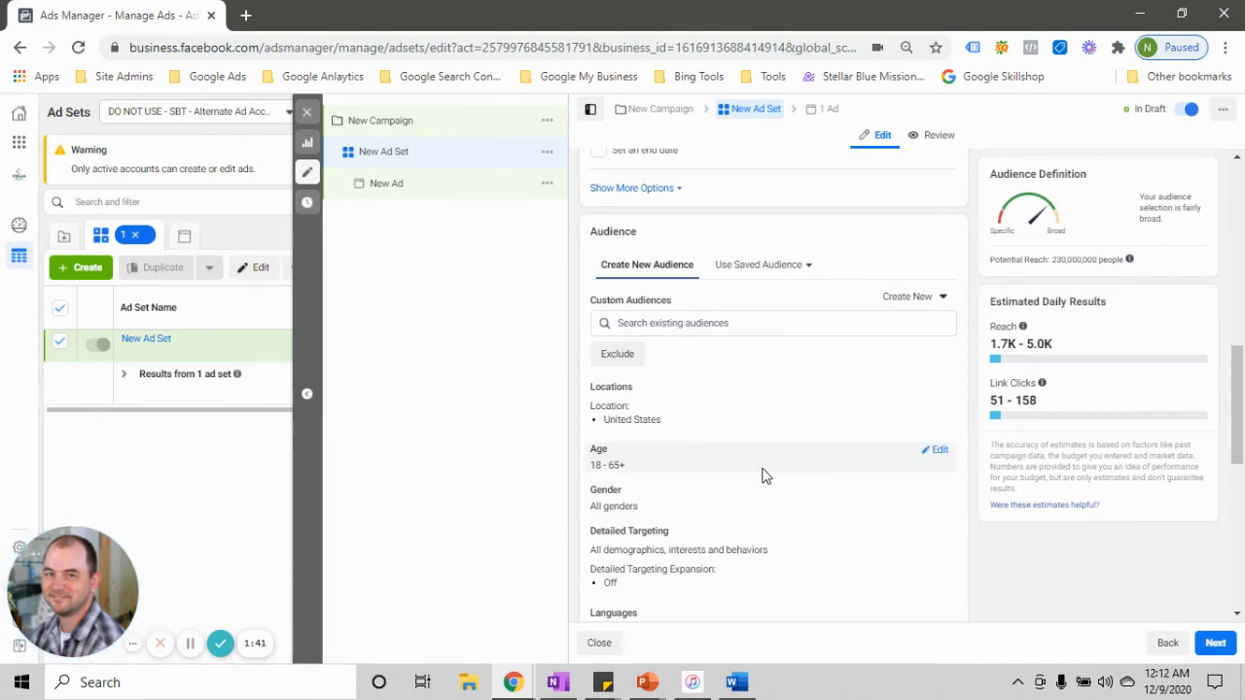
pyautogui.scroll(-2, 772, 473)
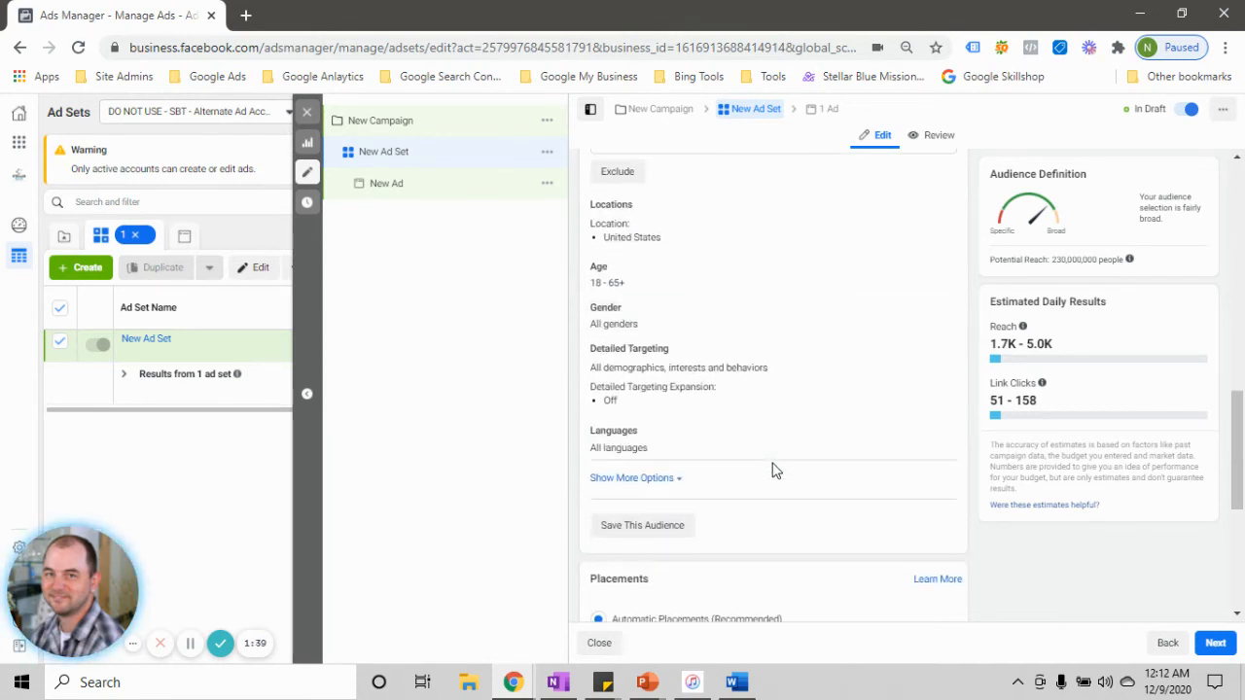
pyautogui.scroll(-3, 769, 473)
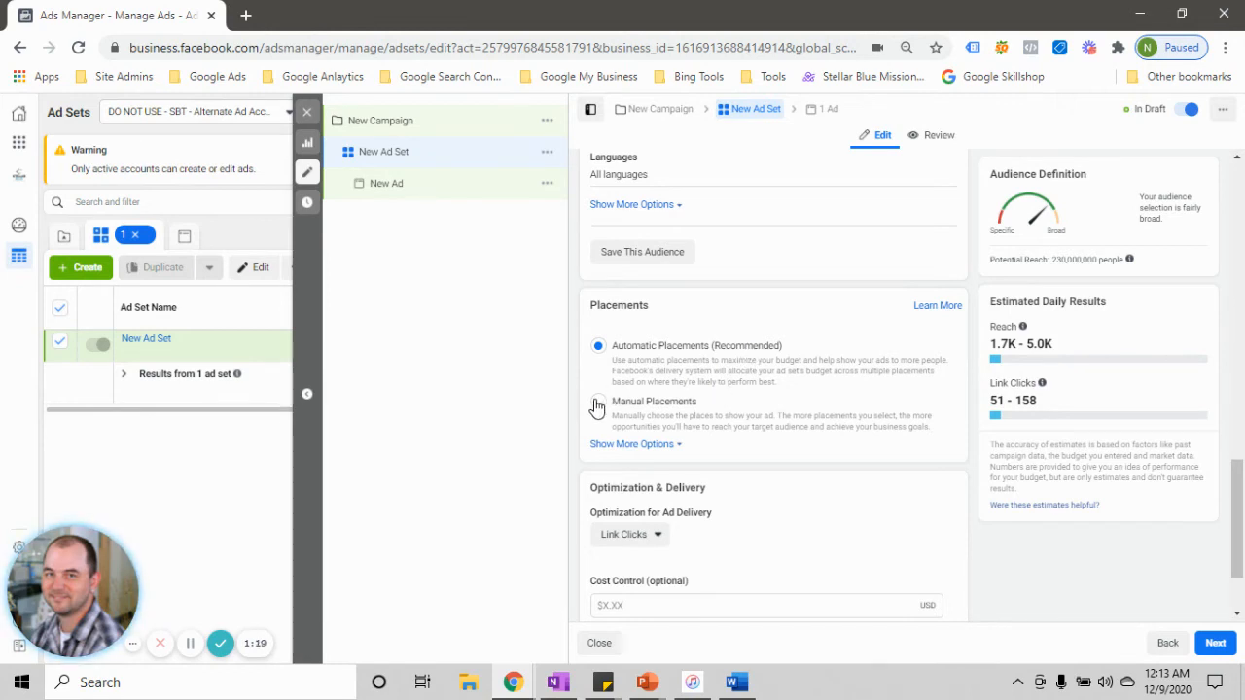
# Switch the ad set to manual placements and exclude Facebook News Feed and Facebook Right Column.
pyautogui.click(650, 416)
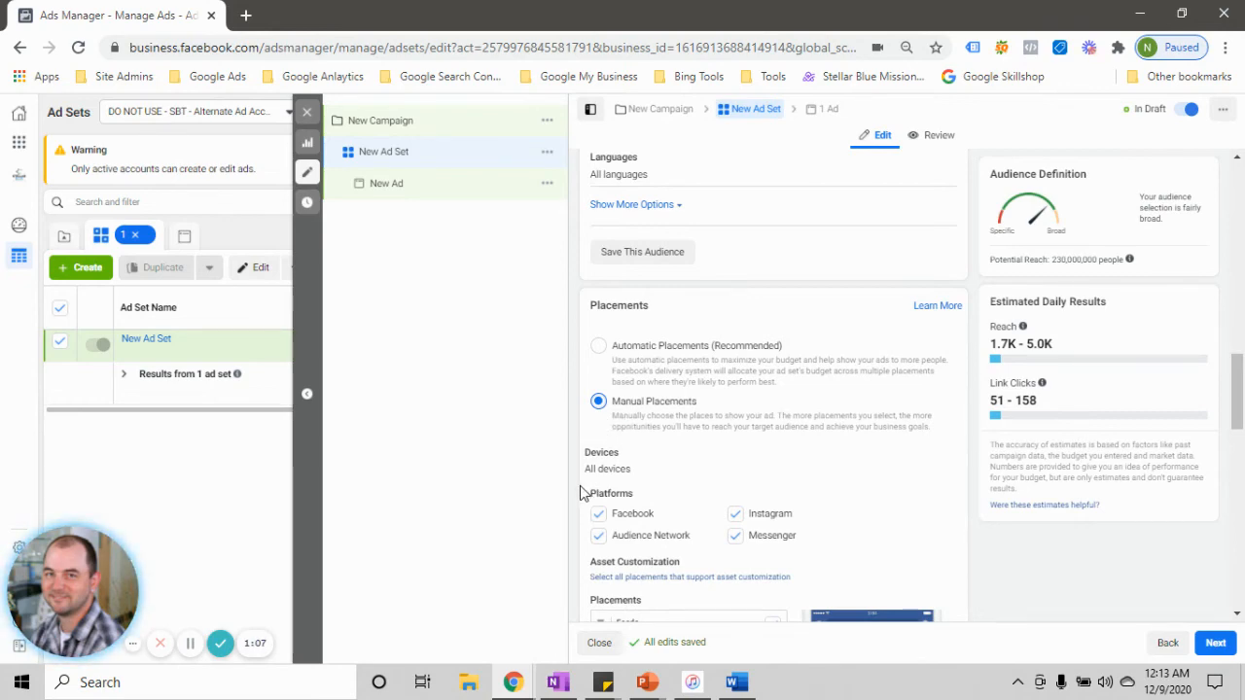
pyautogui.scroll(-7, 642, 491)
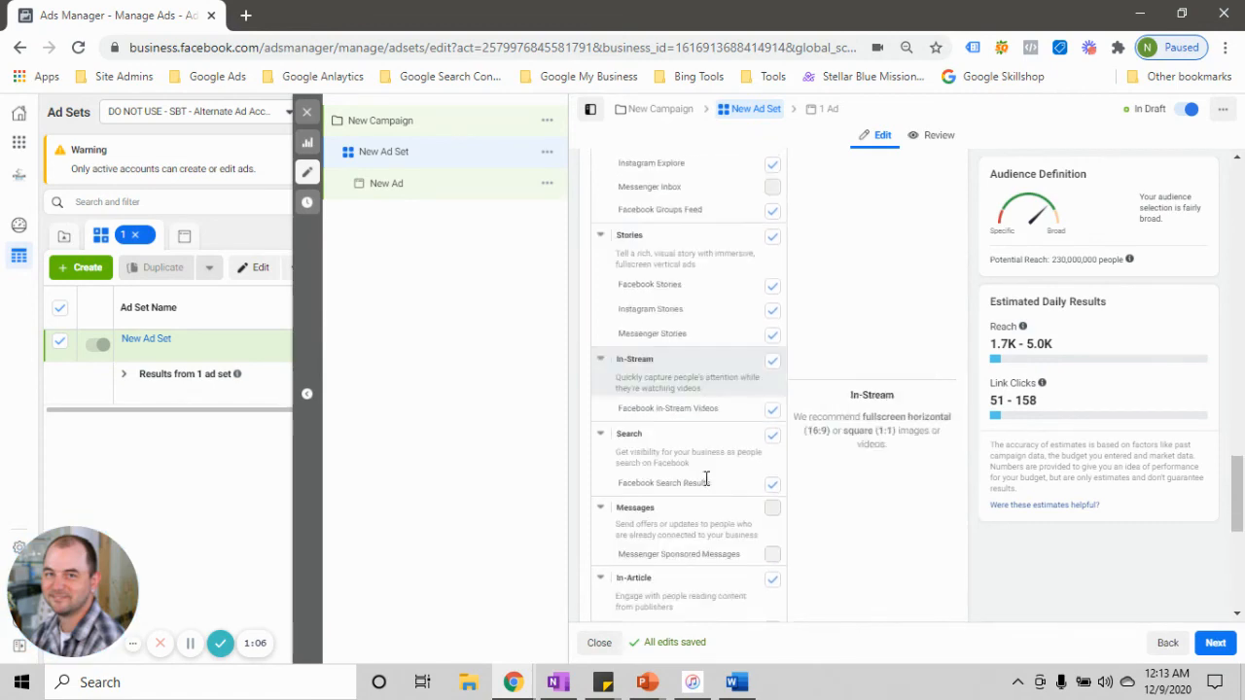
pyautogui.scroll(-2, 700, 478)
pyautogui.scroll(1, 667, 340)
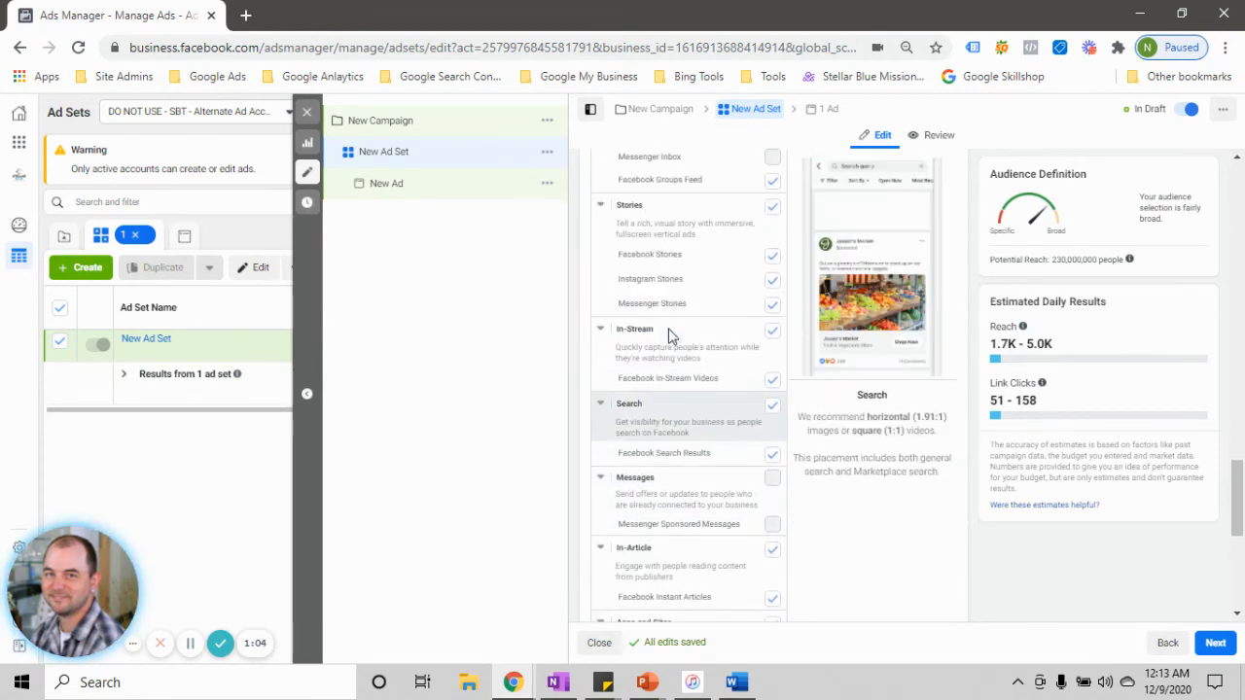
pyautogui.scroll(3, 672, 335)
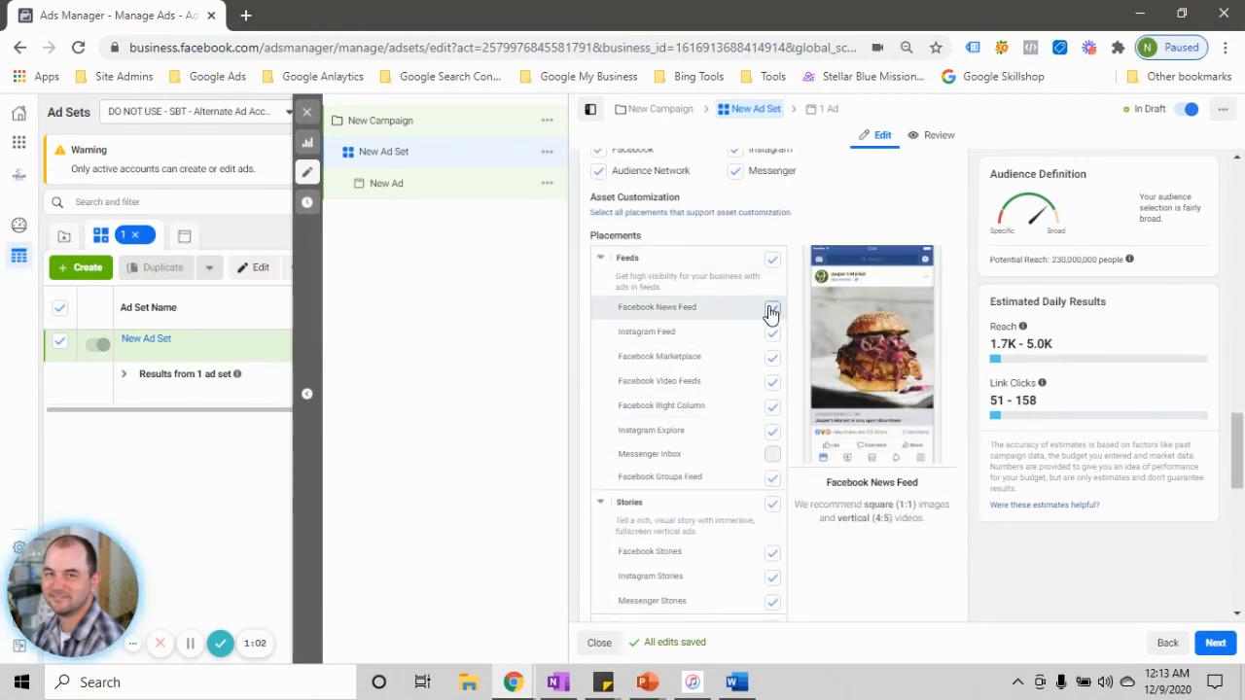
pyautogui.click(771, 410)
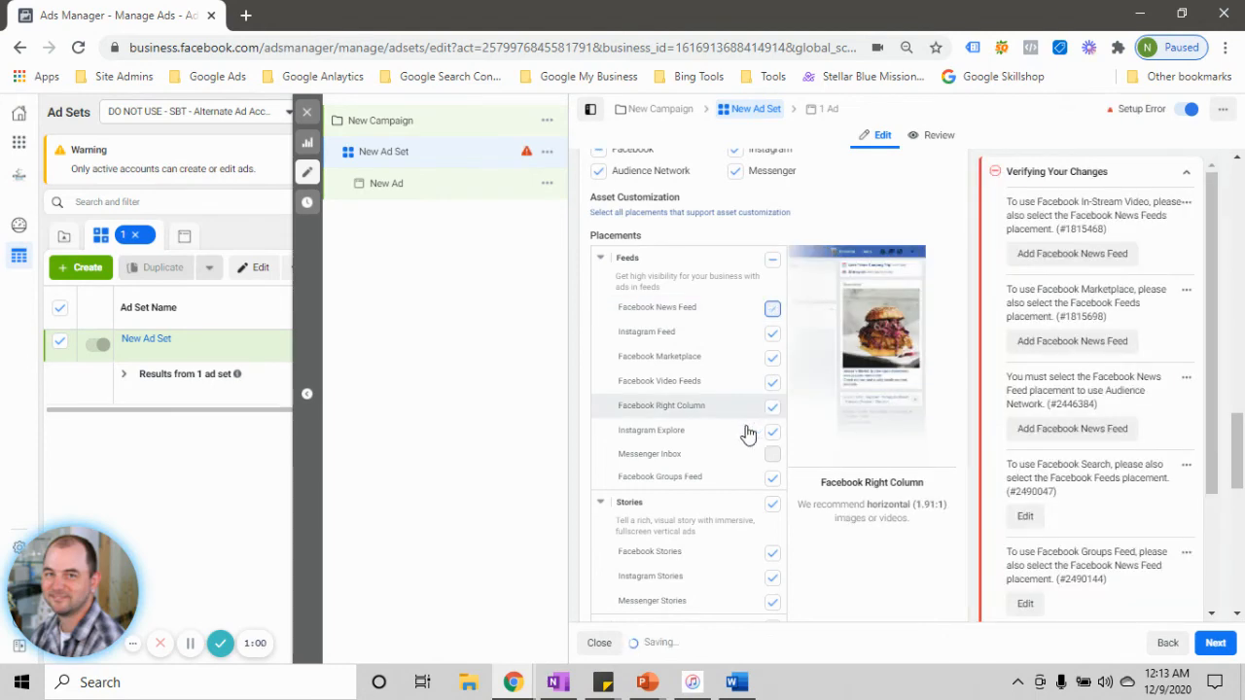
# Check the remaining manual placements and include Facebook News Feed again.
pyautogui.scroll(-1, 689, 411)
pyautogui.scroll(-3, 701, 425)
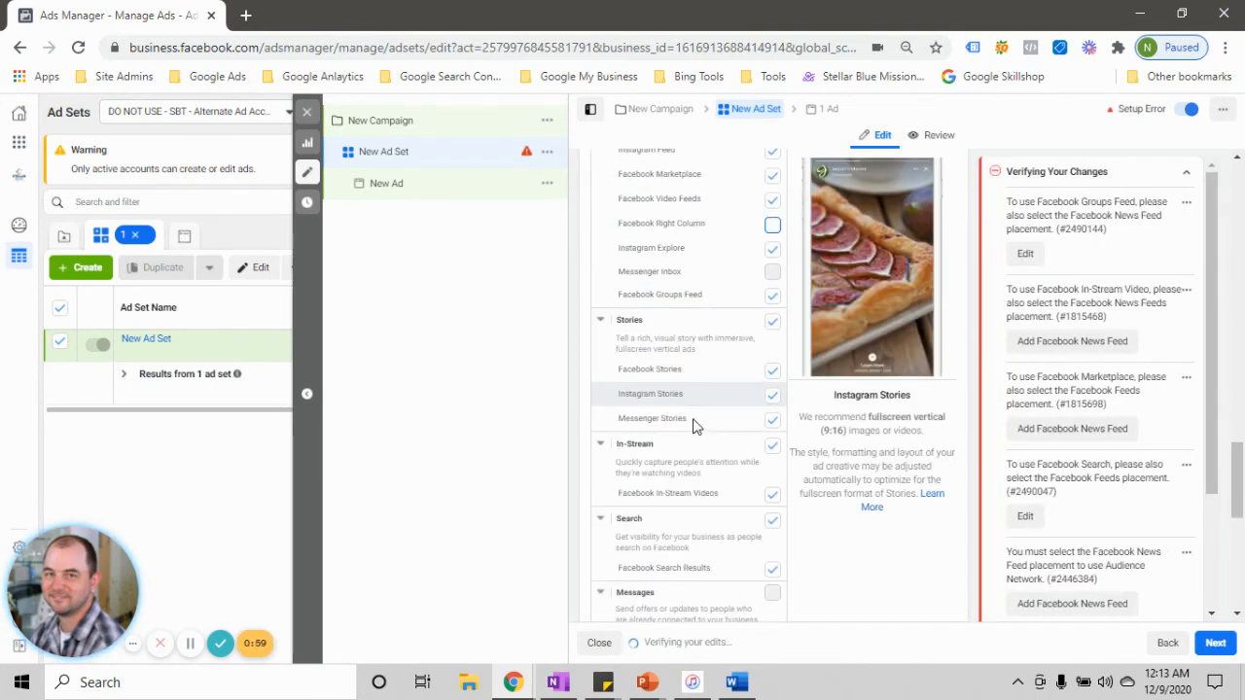
pyautogui.scroll(-1, 750, 491)
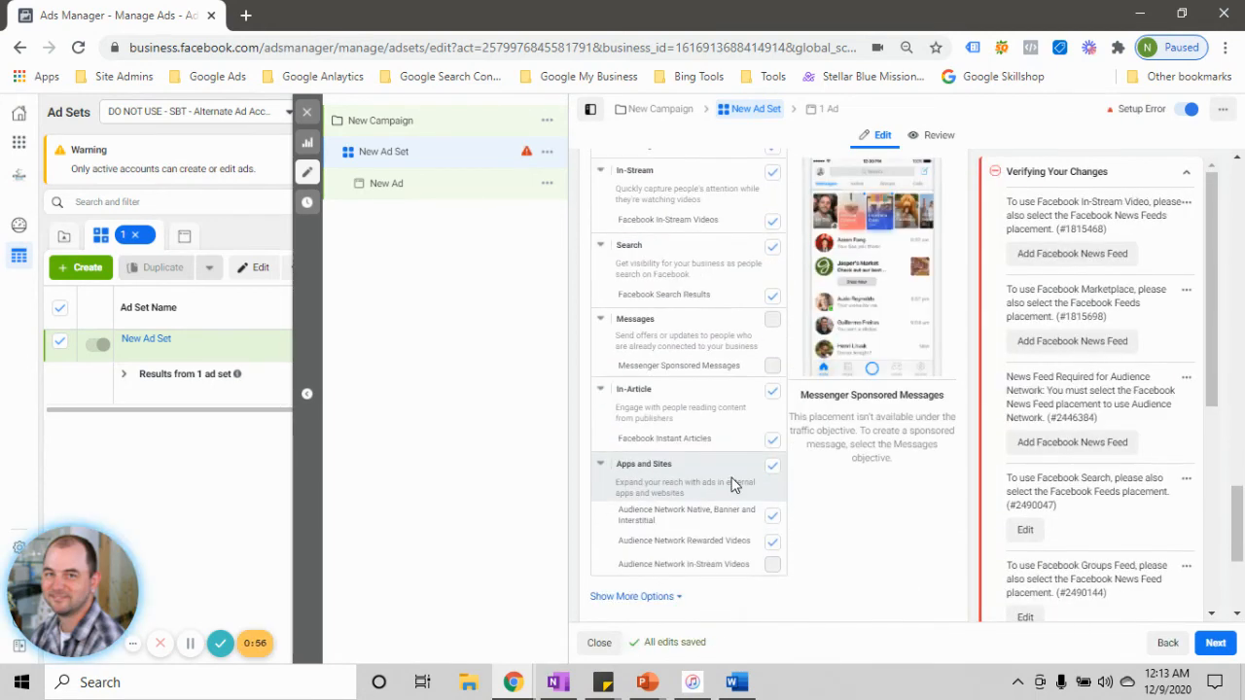
pyautogui.scroll(-1, 750, 491)
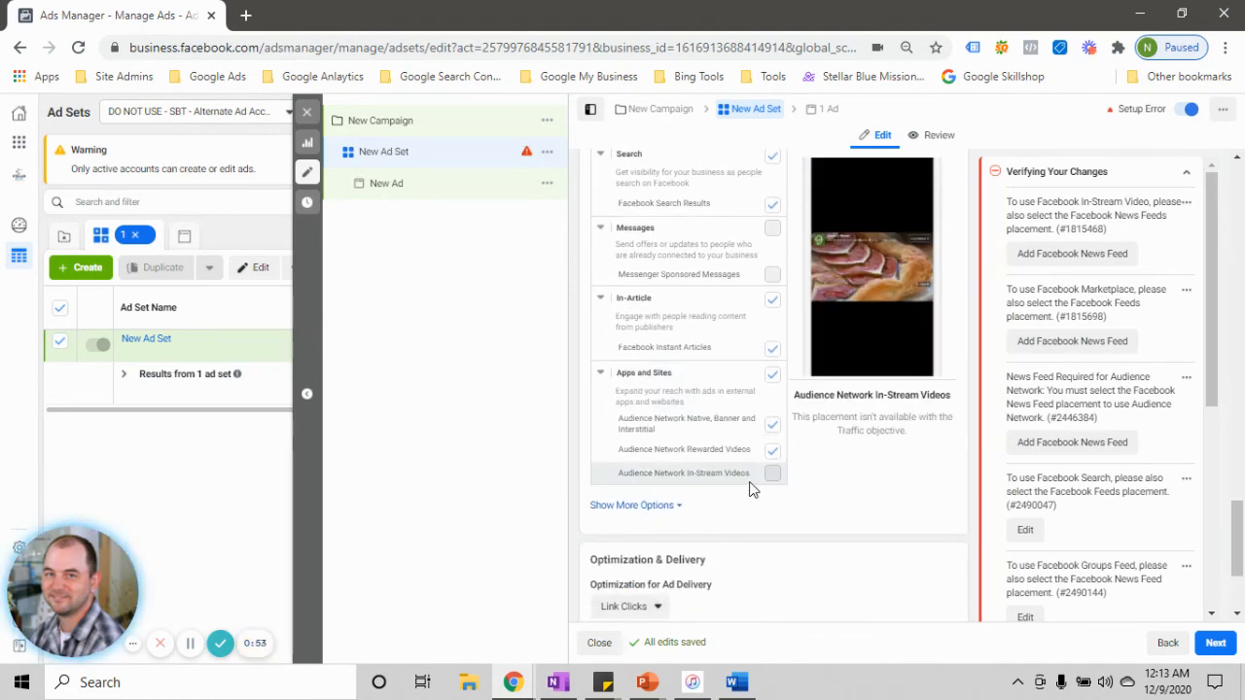
pyautogui.scroll(5, 697, 397)
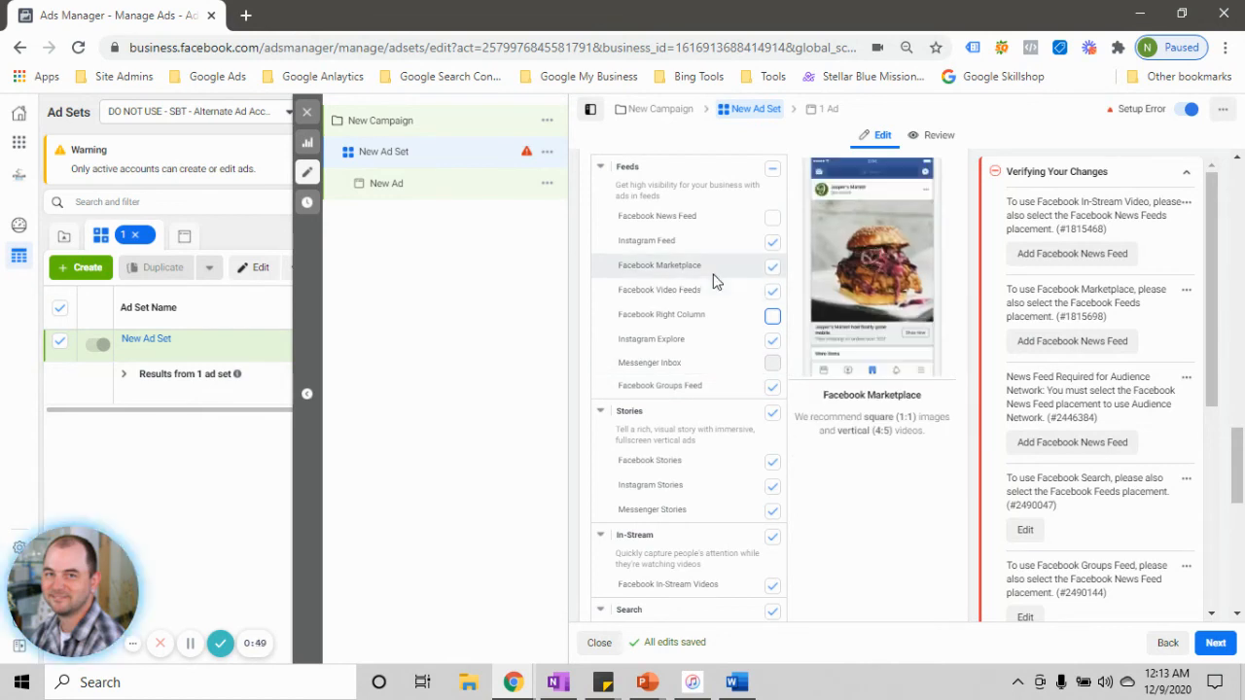
pyautogui.scroll(1, 724, 277)
pyautogui.click(773, 307)
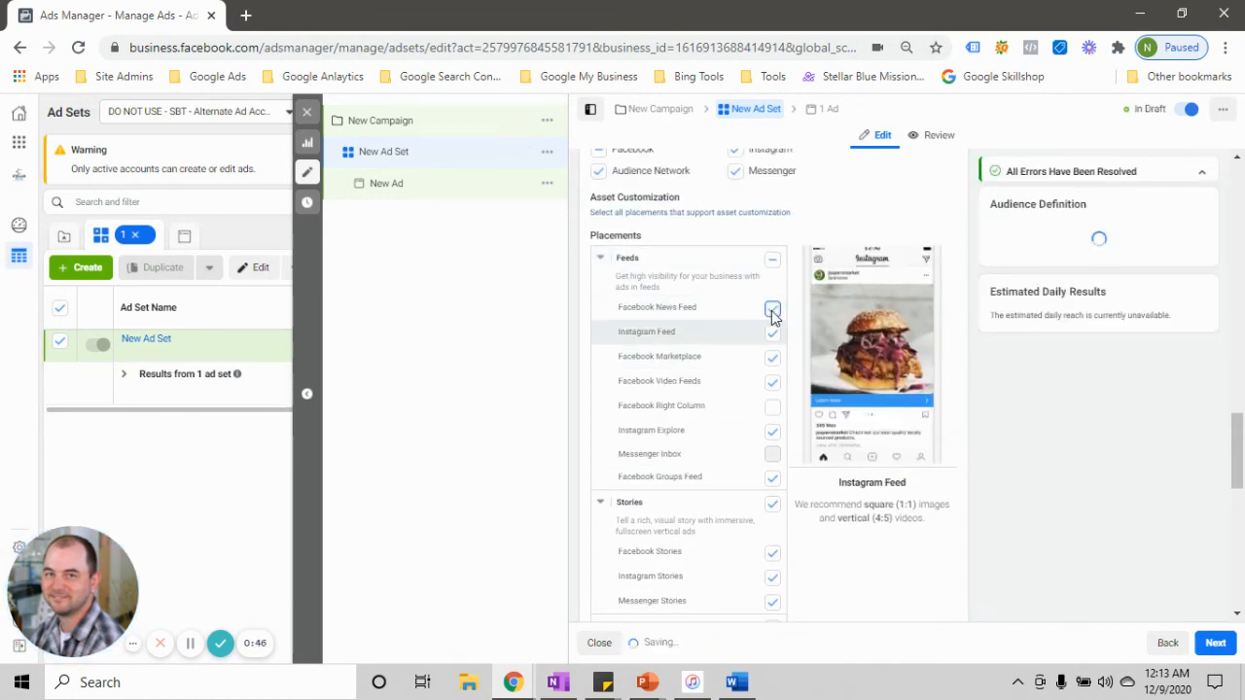
# Examine the rest of the placement list and the ad set's Optimization & Delivery settings.
pyautogui.scroll(-5, 671, 418)
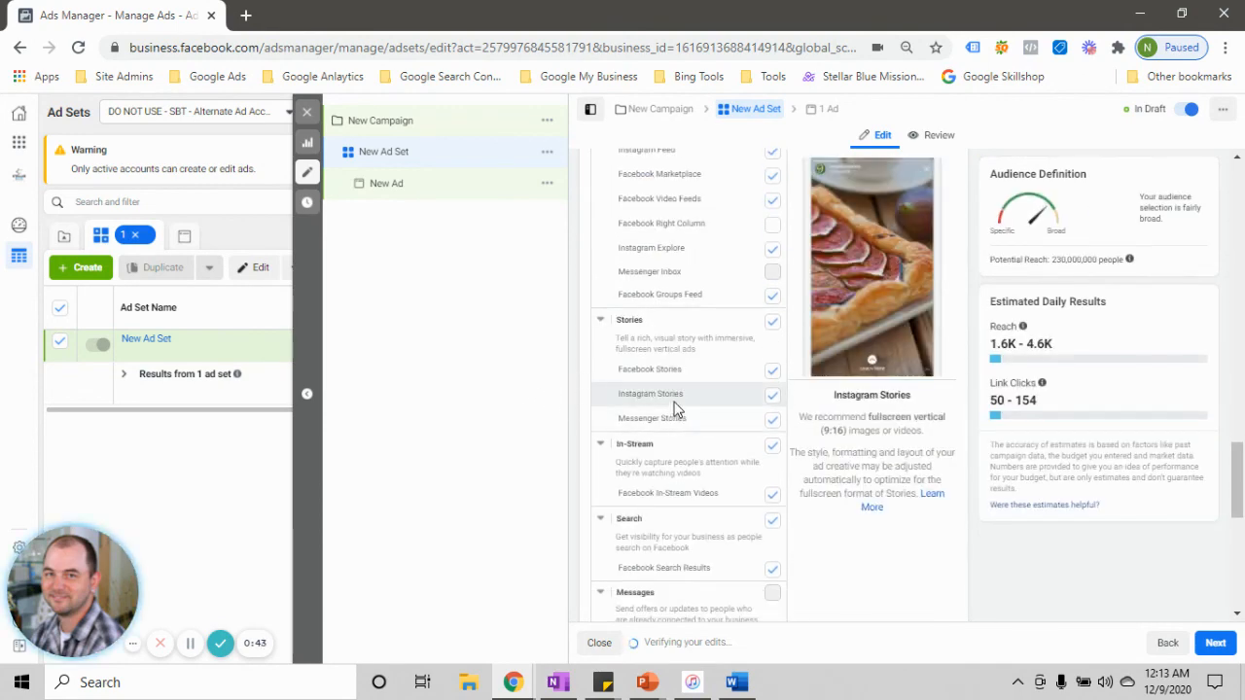
pyautogui.scroll(-3, 678, 418)
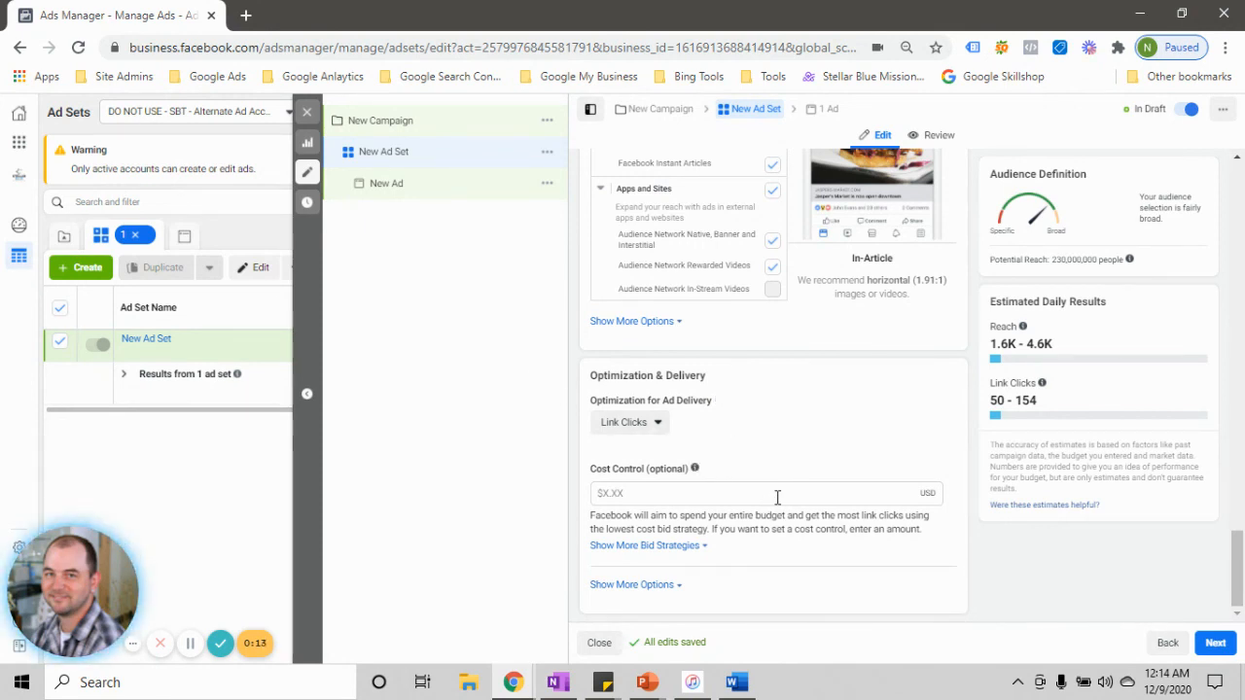
pyautogui.scroll(3, 773, 482)
pyautogui.scroll(-1, 775, 479)
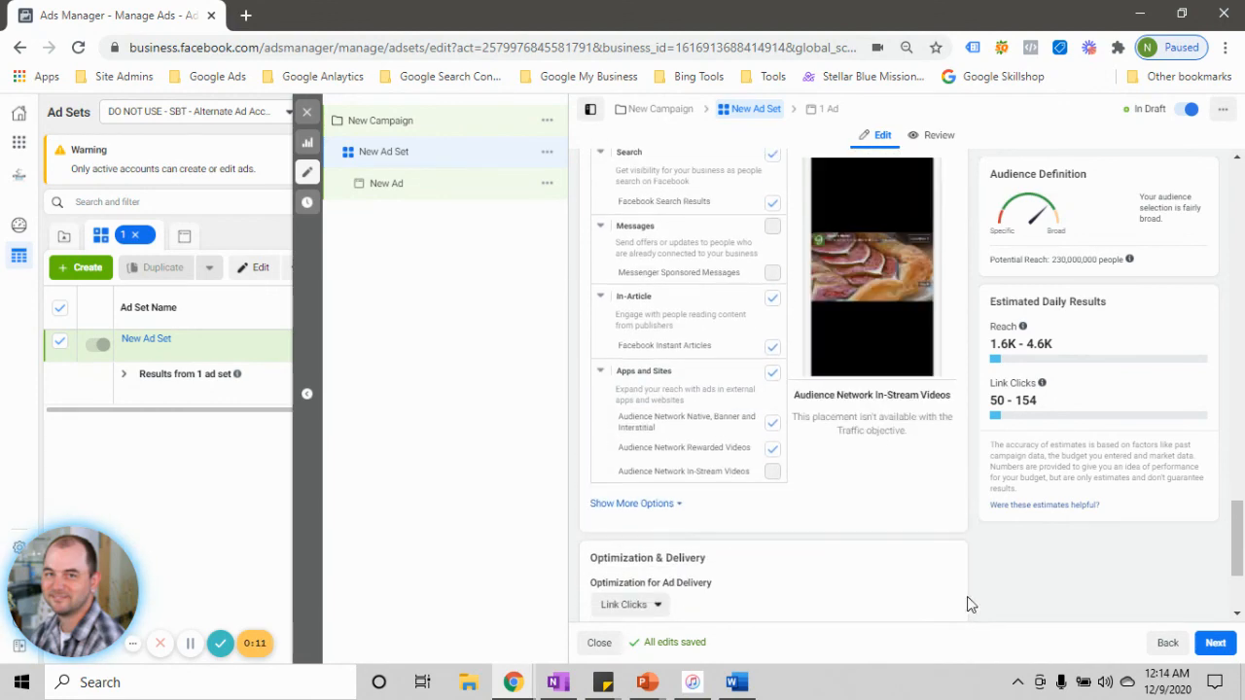